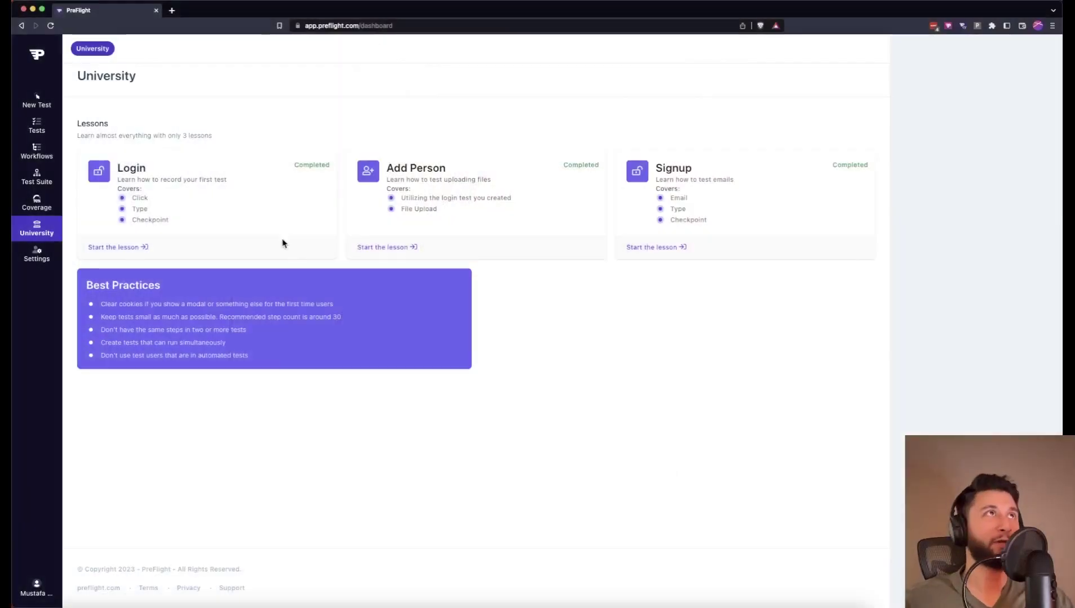
# Open the Workflows page from the left sidebar.
pyautogui.click(35, 158)
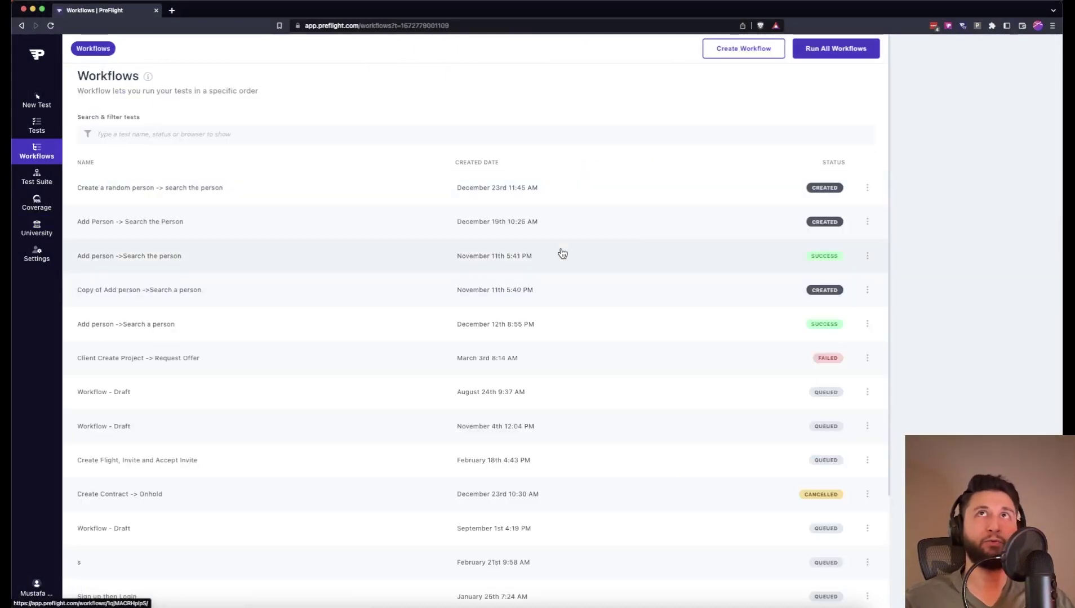
# Create a new workflow titled 'Add Person -> Search Person' with Add Person | YourWebApp as Test 1.
pyautogui.click(743, 48)
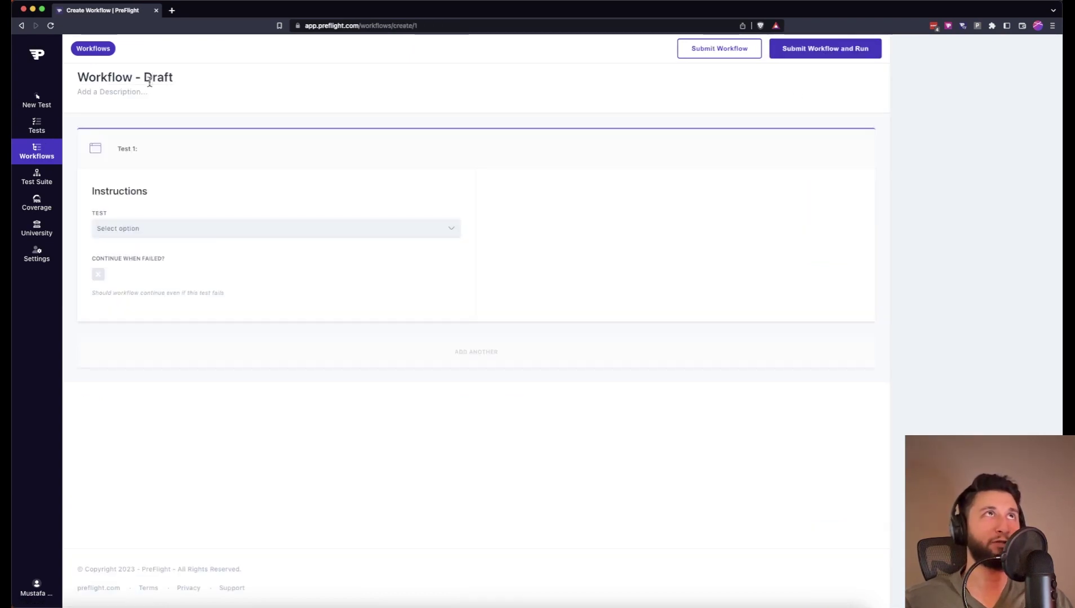
pyautogui.tripleClick(150, 82)
pyautogui.write('Add Person -> Search Person')
pyautogui.click(245, 231)
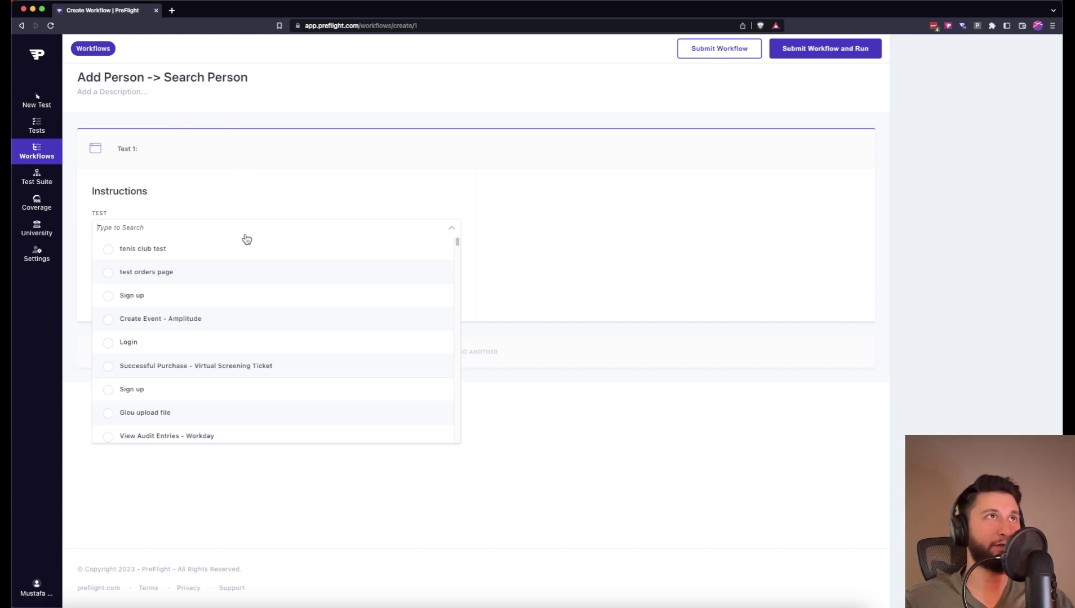
pyautogui.write('add pe')
pyautogui.click(307, 367)
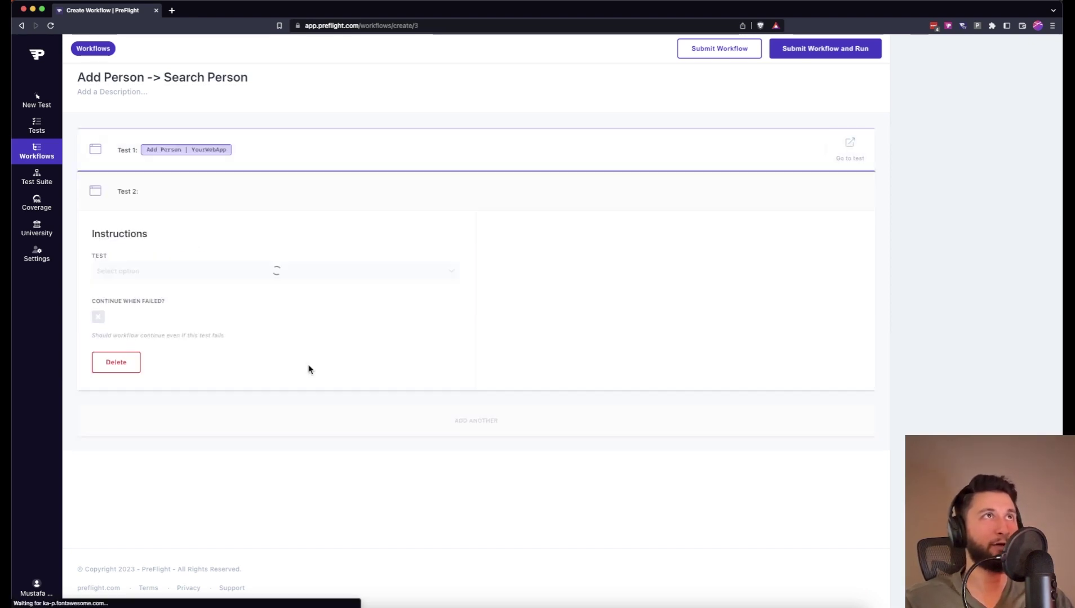
# Set Search Person as Test 2, submit the workflow, and open it from the list.
pyautogui.click(157, 273)
pyautogui.write('search')
pyautogui.press('Return')
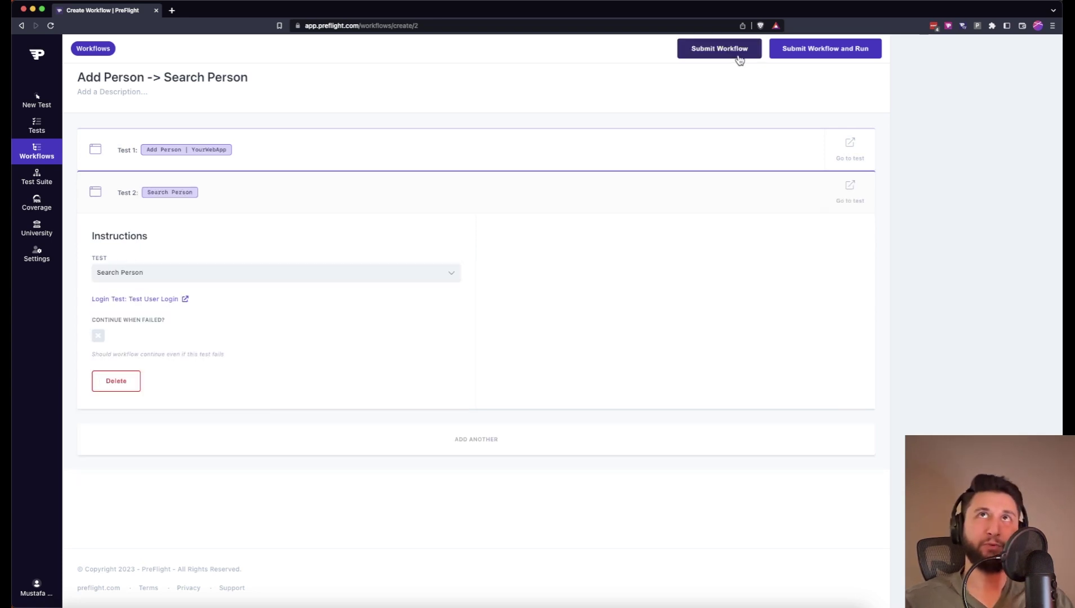
pyautogui.click(739, 58)
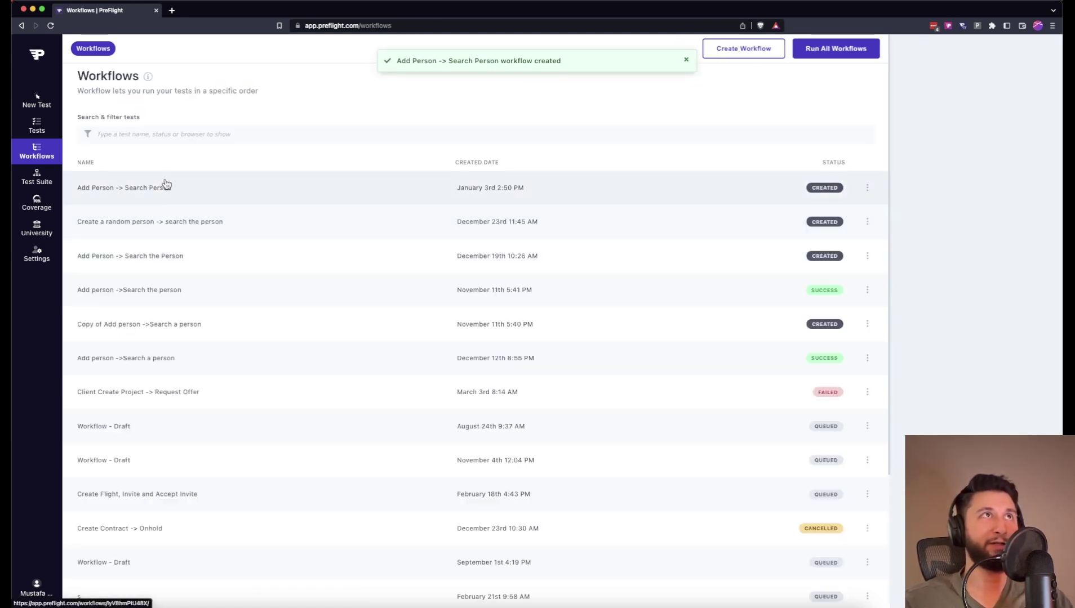
pyautogui.click(160, 191)
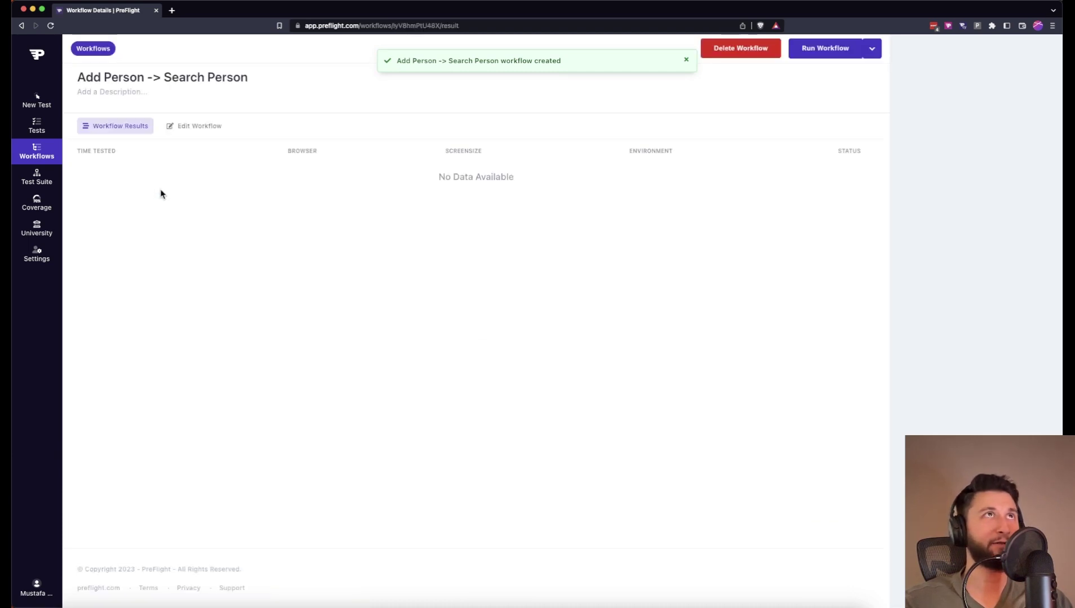
# Enter edit mode and review Test 1's steps and Login Actions, expanding and collapsing them.
pyautogui.click(195, 126)
pyautogui.click(298, 182)
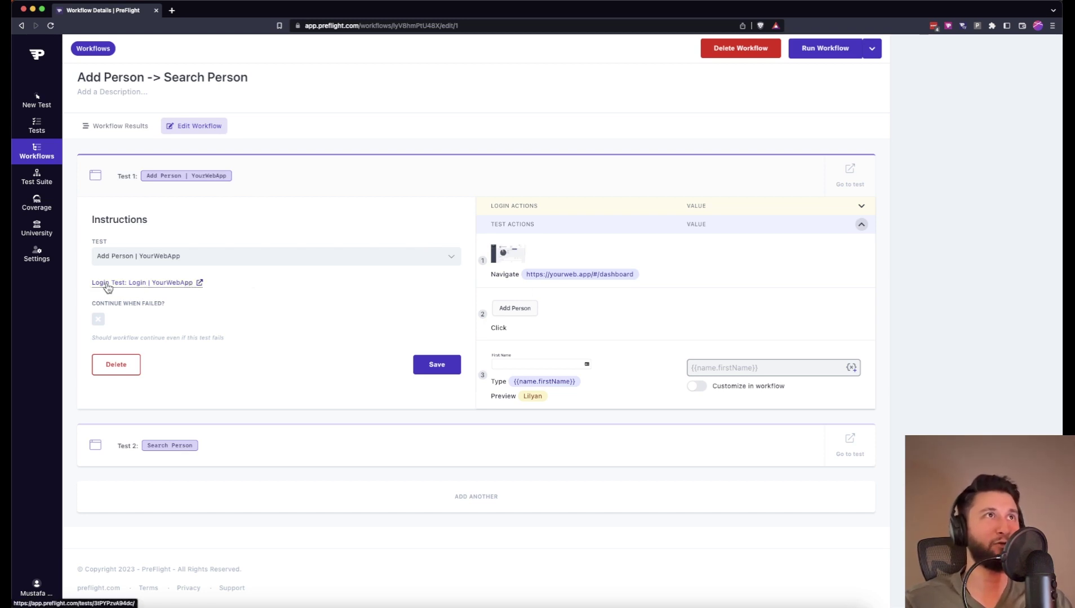
pyautogui.click(534, 212)
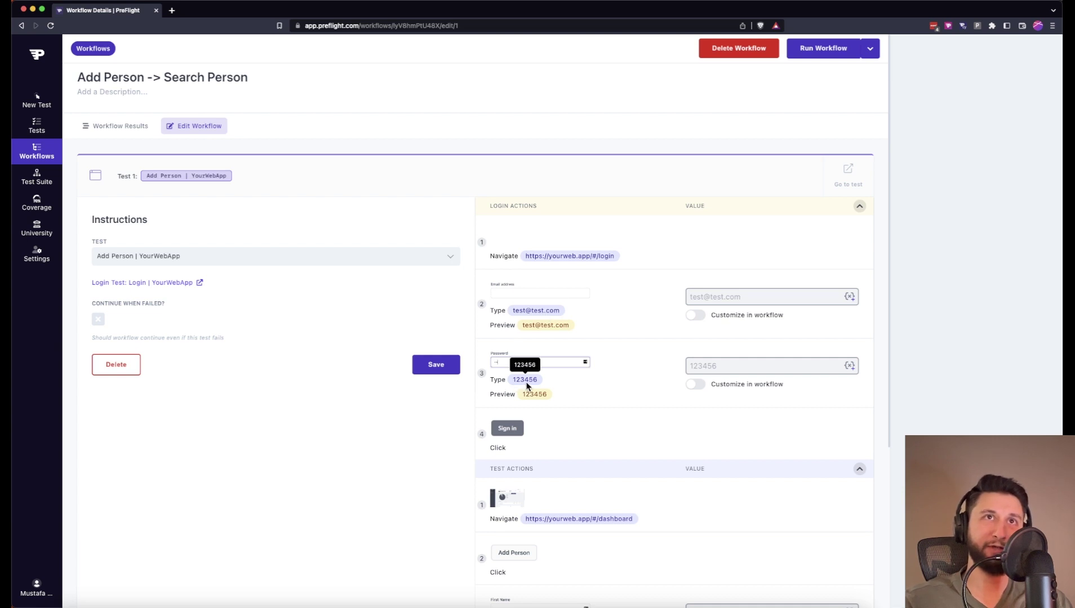
pyautogui.scroll(-2, 529, 433)
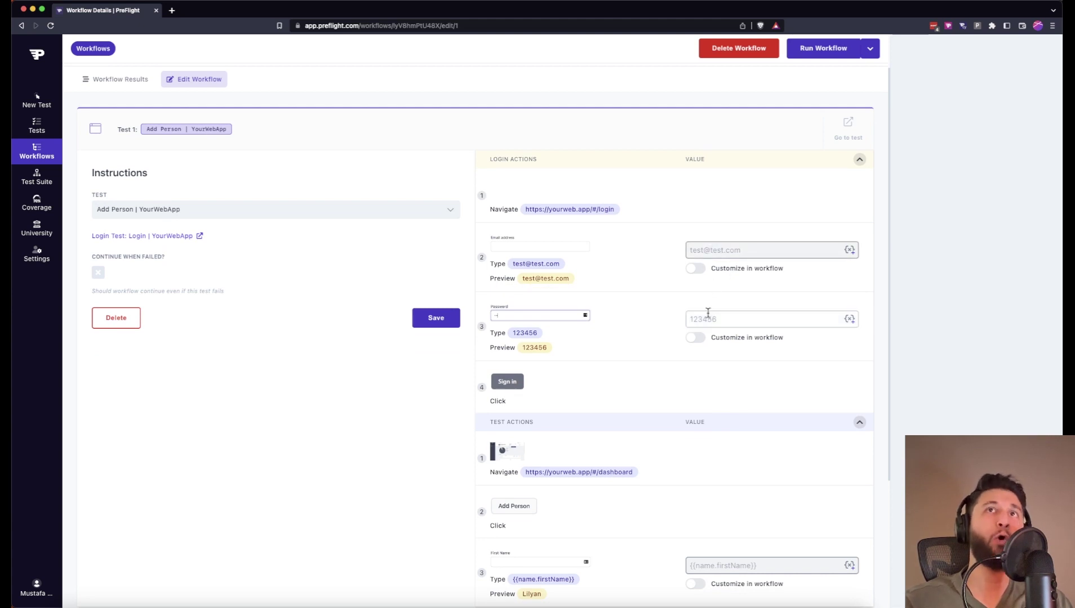
pyautogui.click(547, 163)
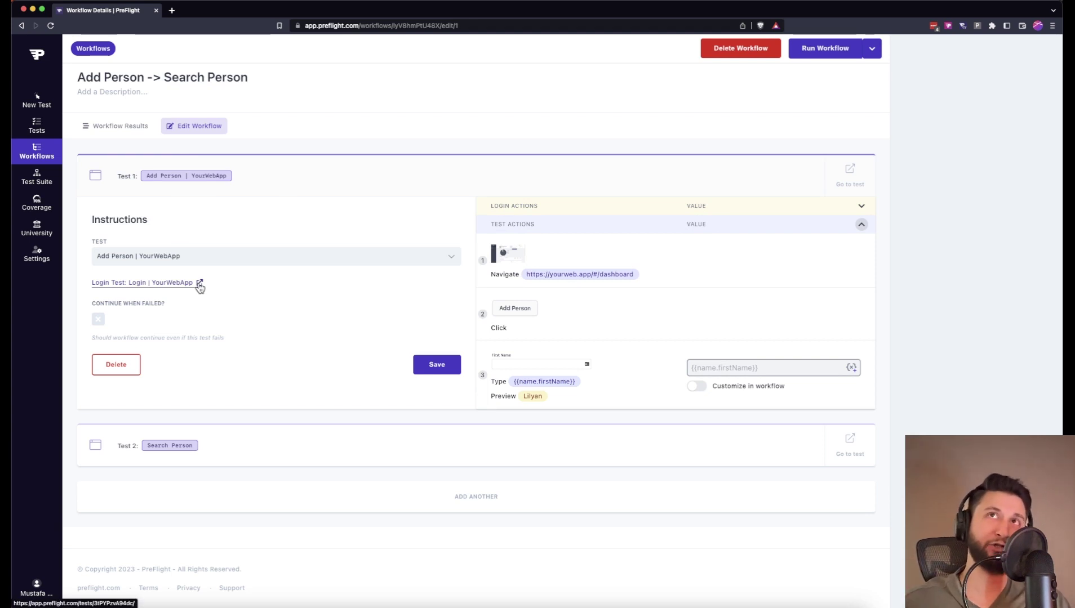
pyautogui.click(282, 177)
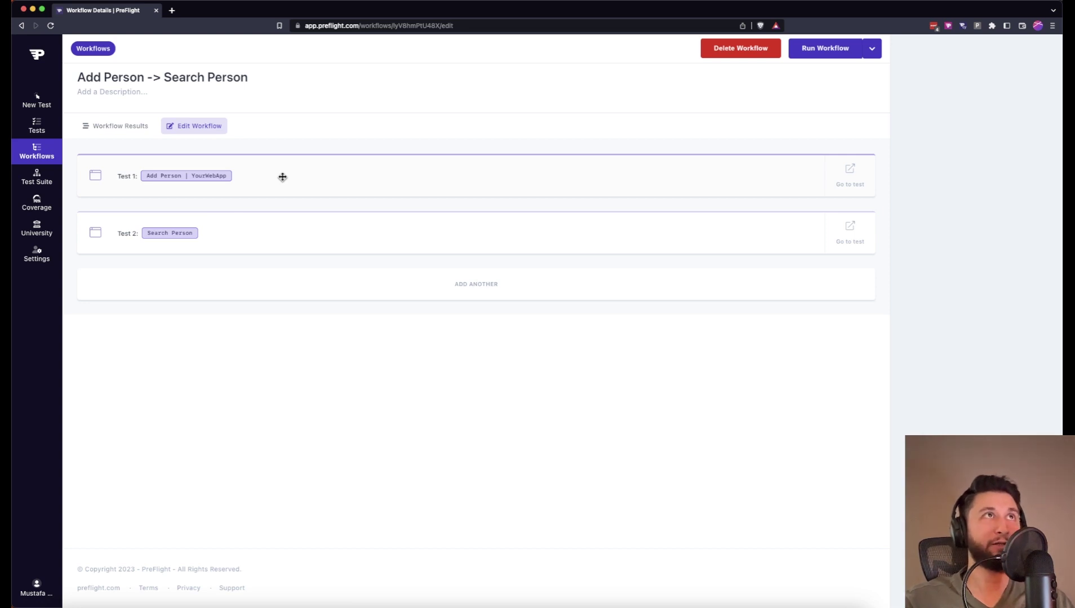
pyautogui.click(282, 177)
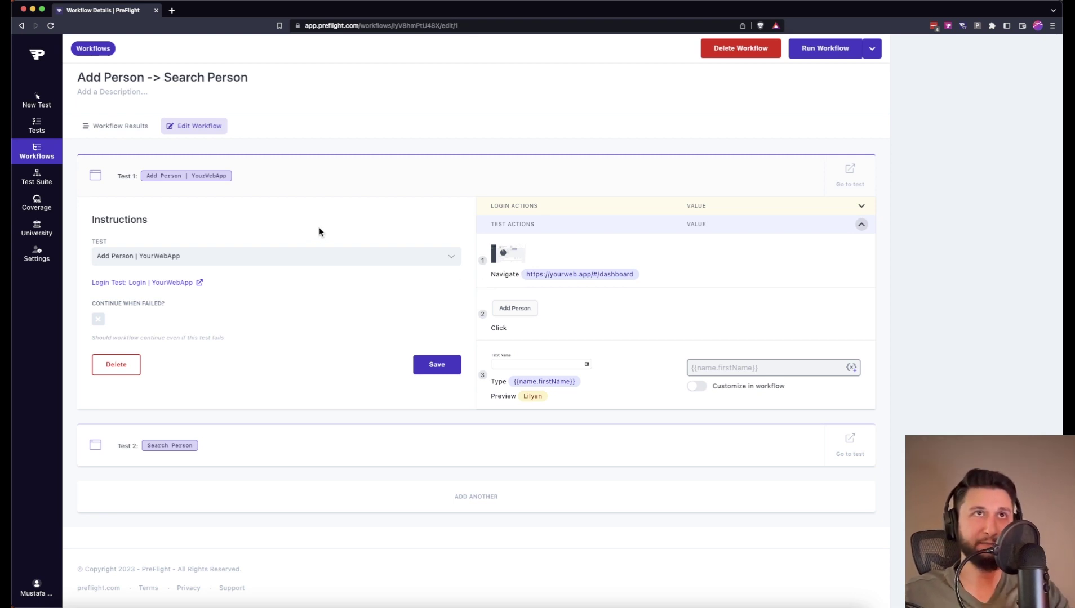
# Collapse Test 1 in the editor and open a new blank browser tab.
pyautogui.click(331, 173)
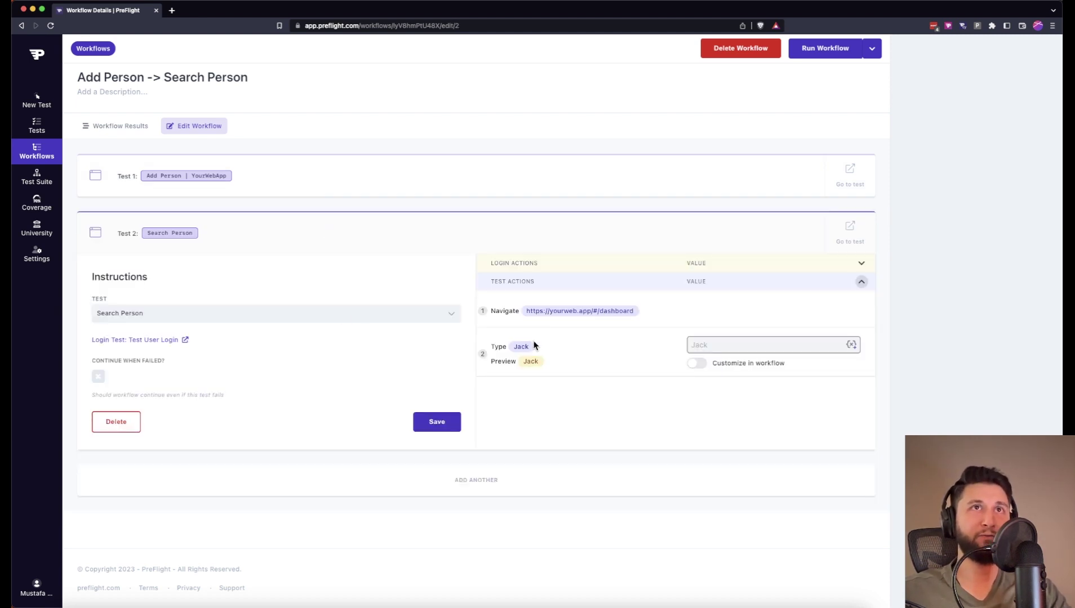
pyautogui.press('super+t')
# Load yourweb.app in the new tab, then switch back to the PreFlight tab.
pyautogui.write('yor')
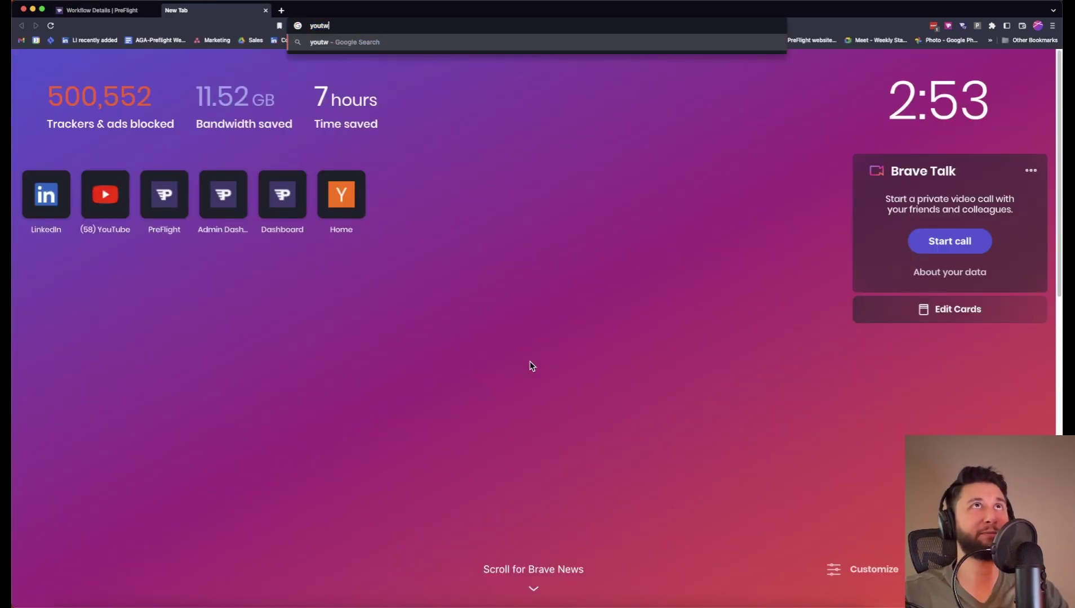
pyautogui.write('rweb.app')
pyautogui.press('Return')
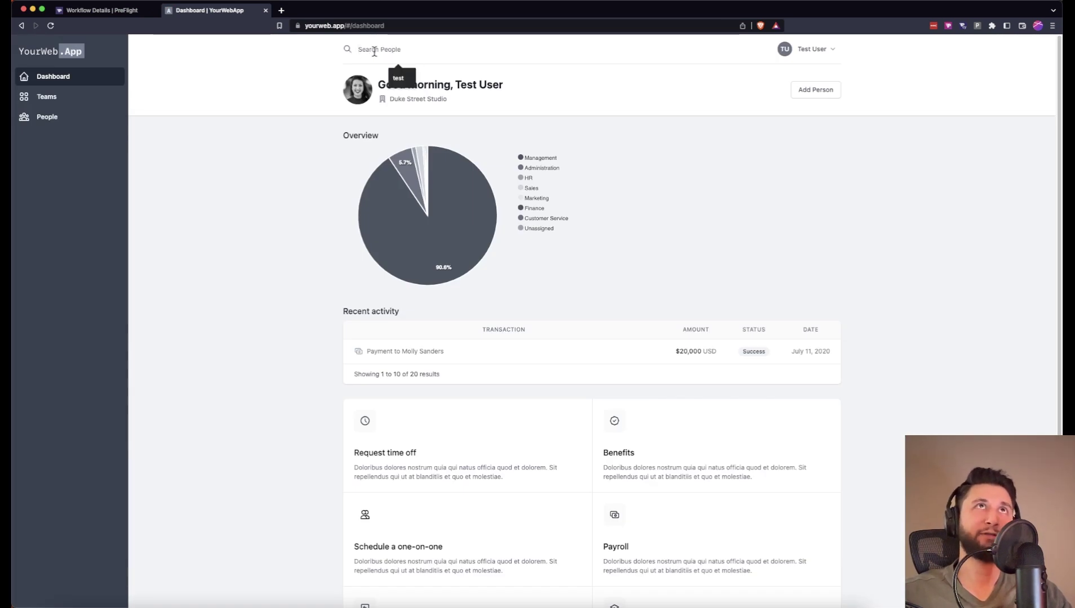
pyautogui.hotkey('ctrl', 'shift', 'Tab')
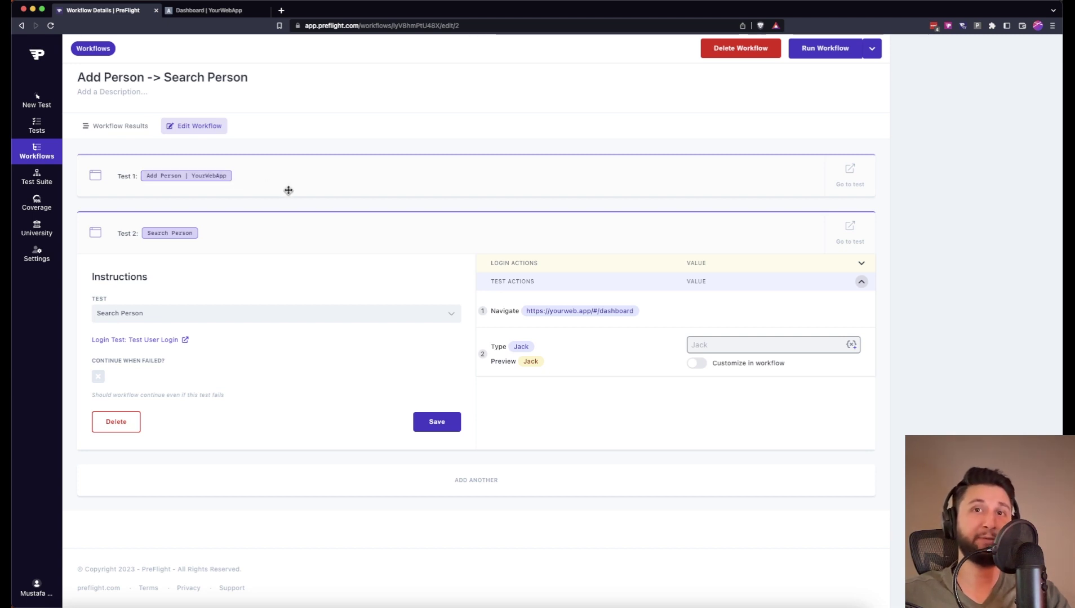
# Enable Customize in workflow, replace Jack with the Used variable {{name.firstName[1]}}, and save Test 2.
pyautogui.click(696, 365)
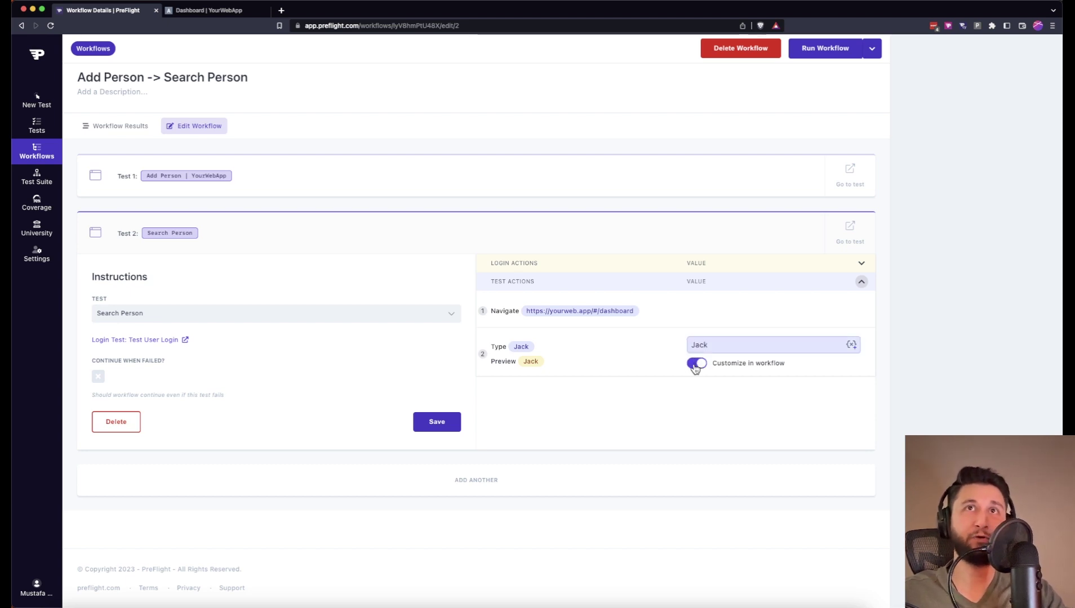
pyautogui.click(852, 347)
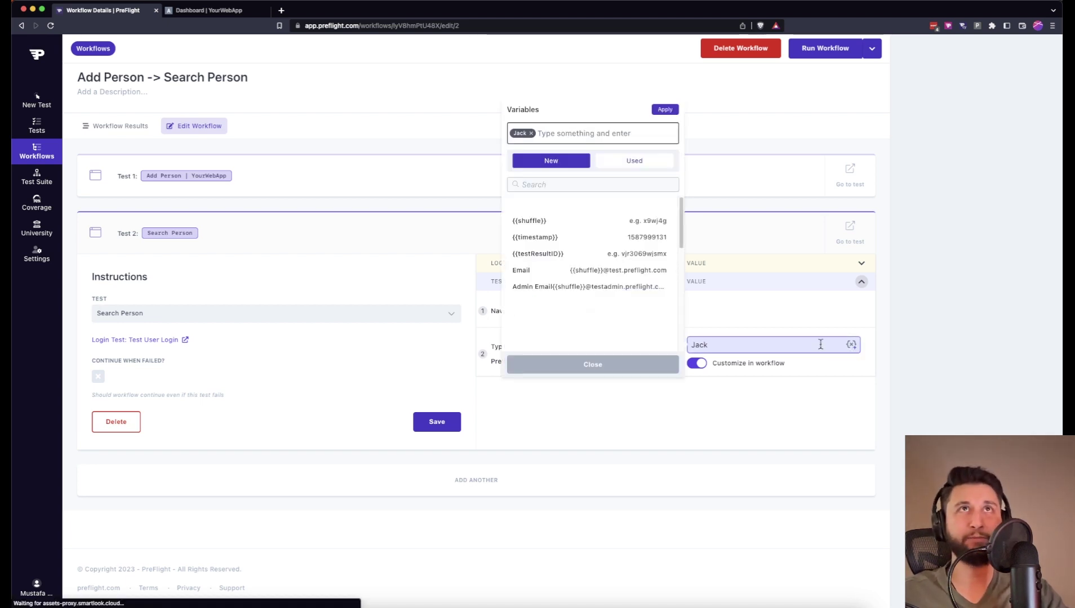
pyautogui.click(531, 134)
pyautogui.click(630, 162)
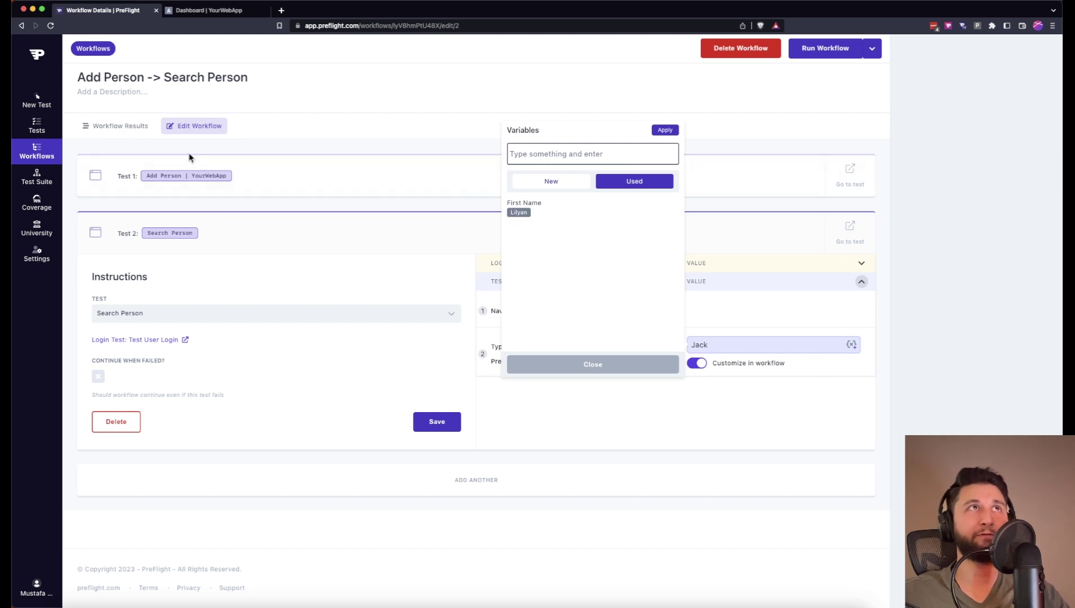
pyautogui.click(518, 214)
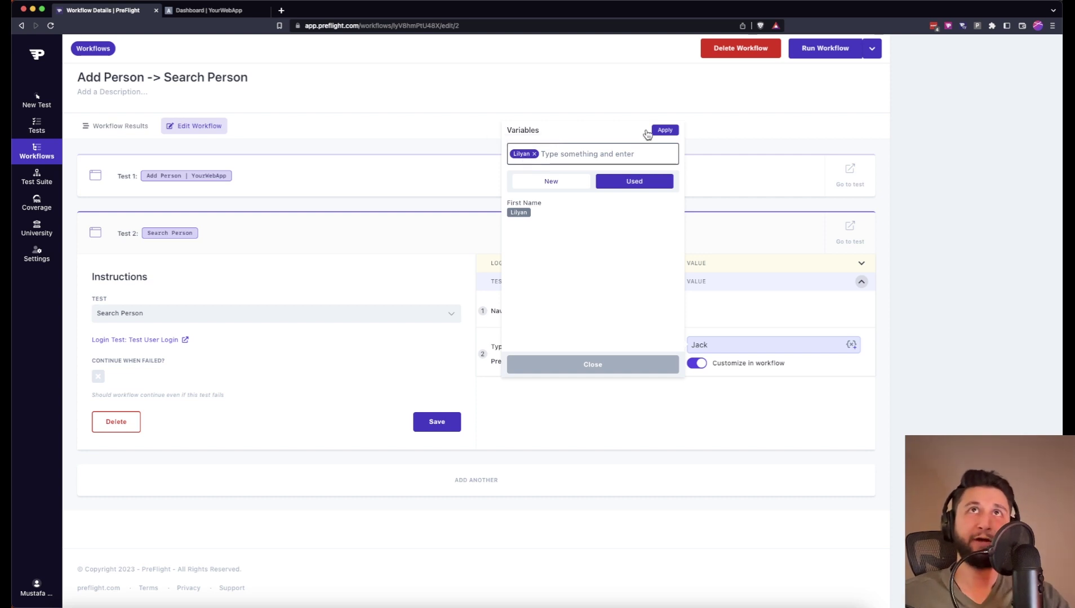
pyautogui.click(665, 130)
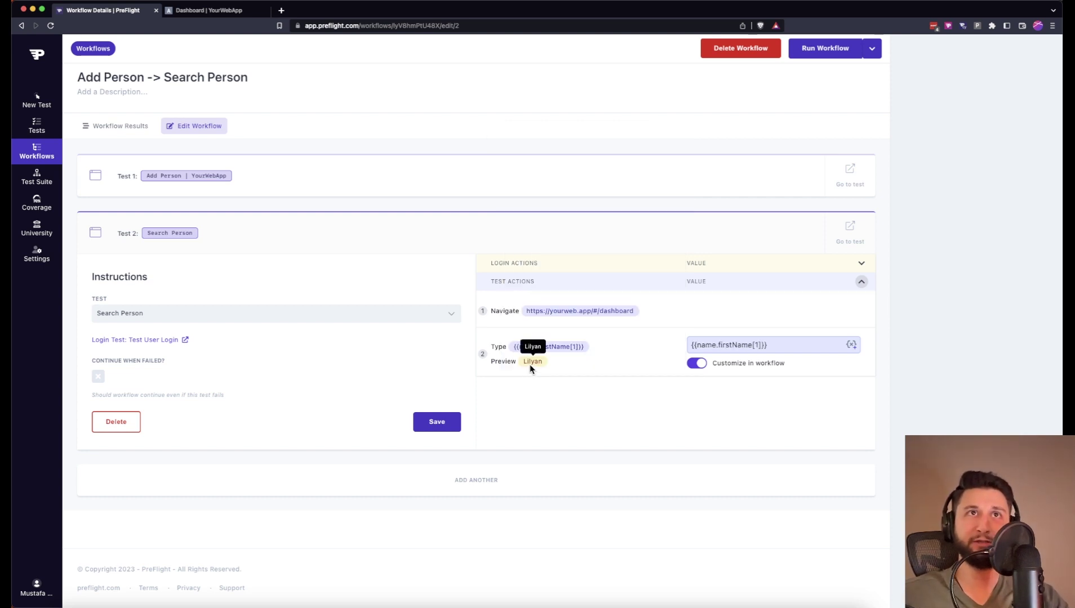
pyautogui.click(434, 422)
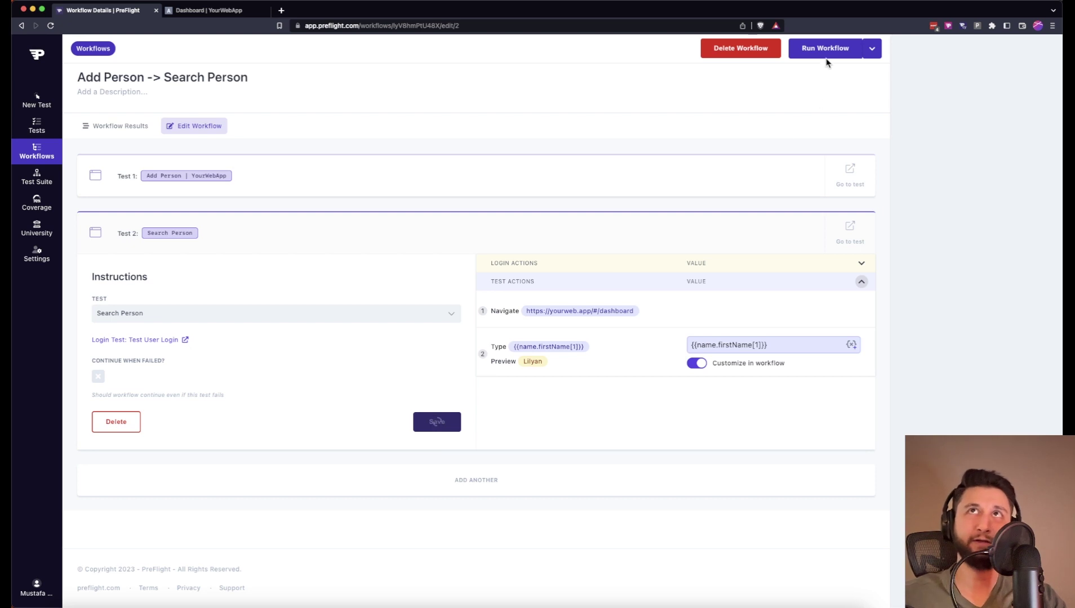